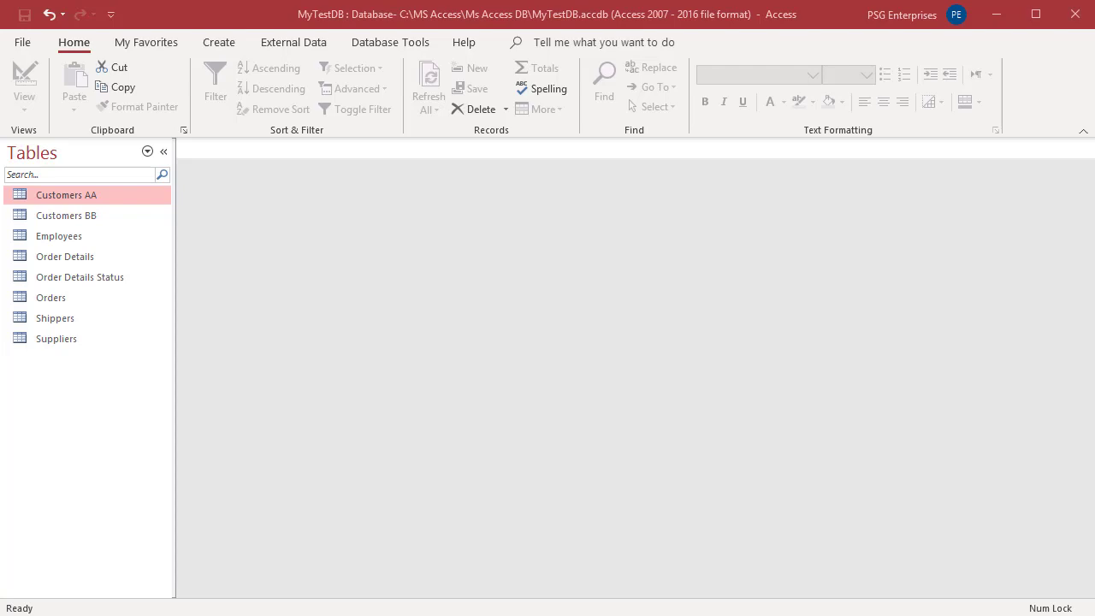
Bring Delimited.txt up in Notepad to review its employee records and salary values
{"action": "left_click", "coordinate": [248, 599]}
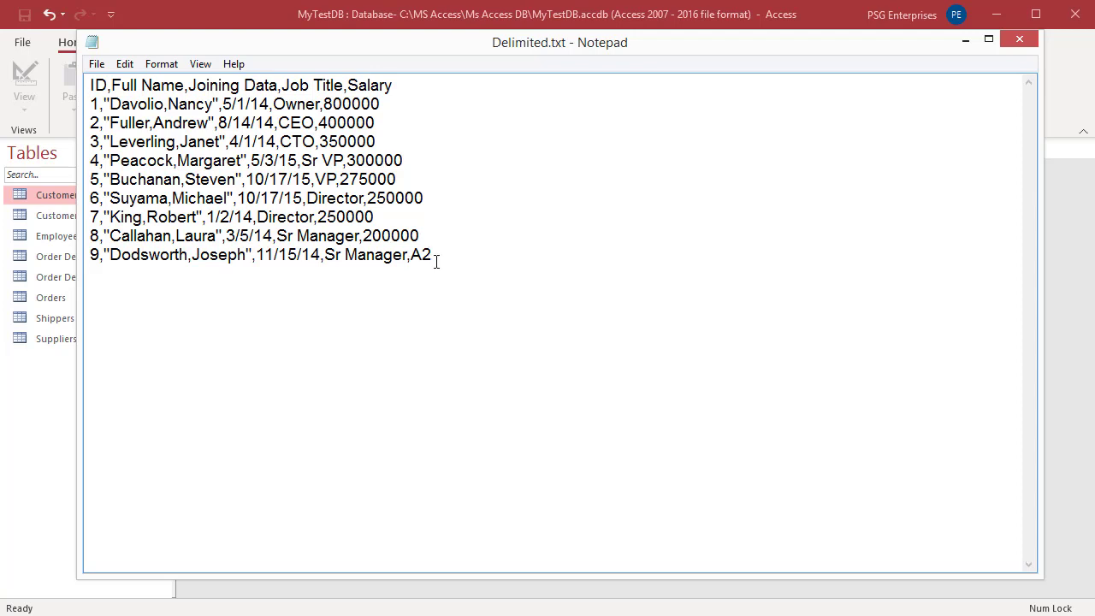
Close Notepad and start a Text File external data source in Access
{"action": "left_click", "coordinate": [1014, 40]}
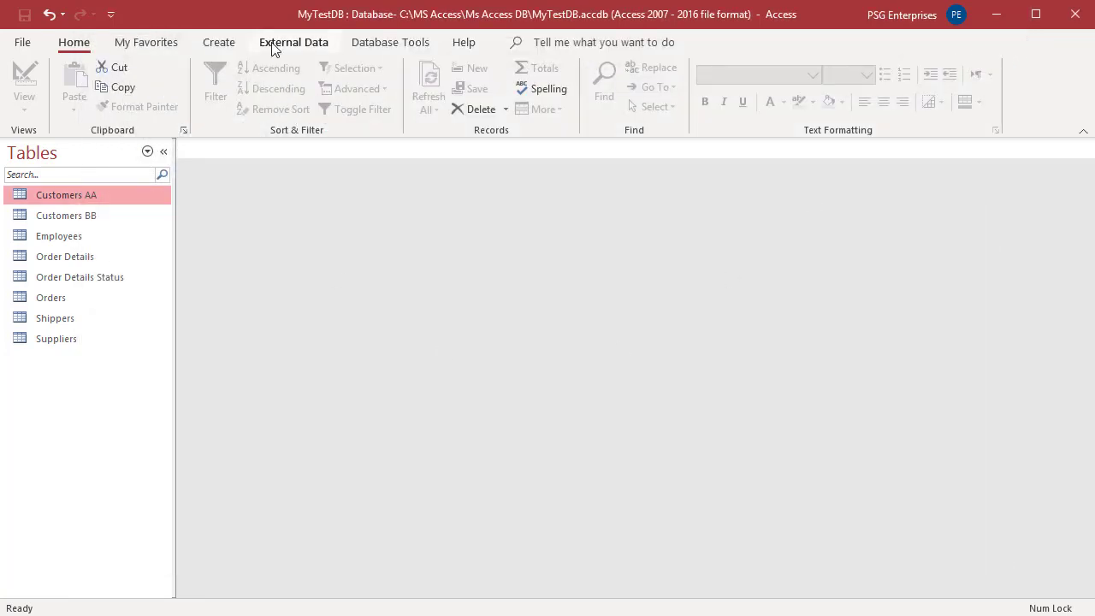
{"action": "left_click", "coordinate": [272, 47]}
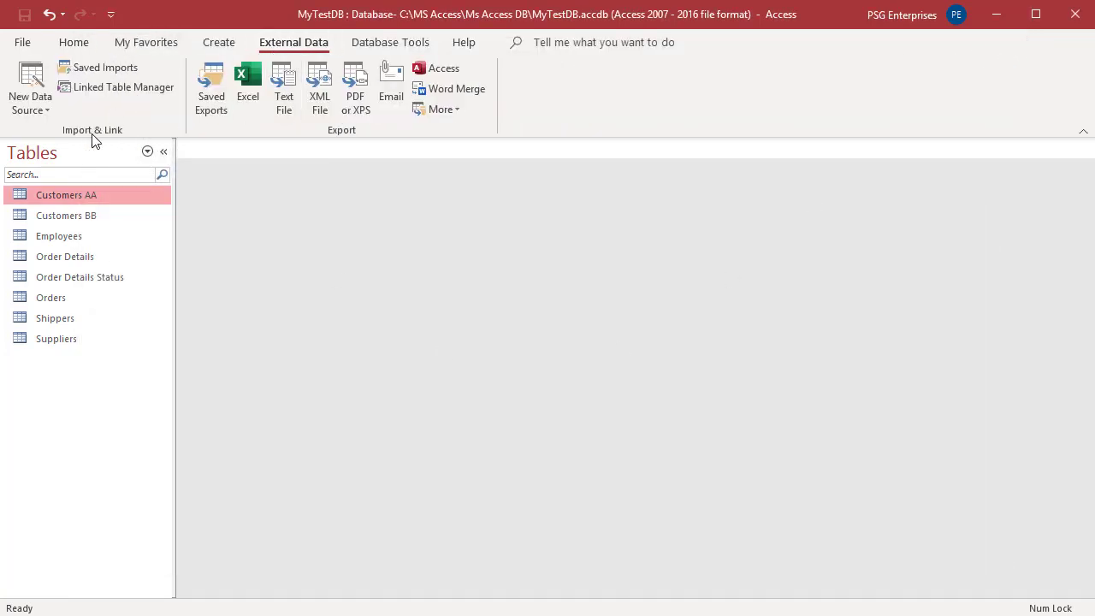
{"action": "left_click", "coordinate": [30, 103]}
{"action": "mouse_move", "coordinate": [44, 149]}
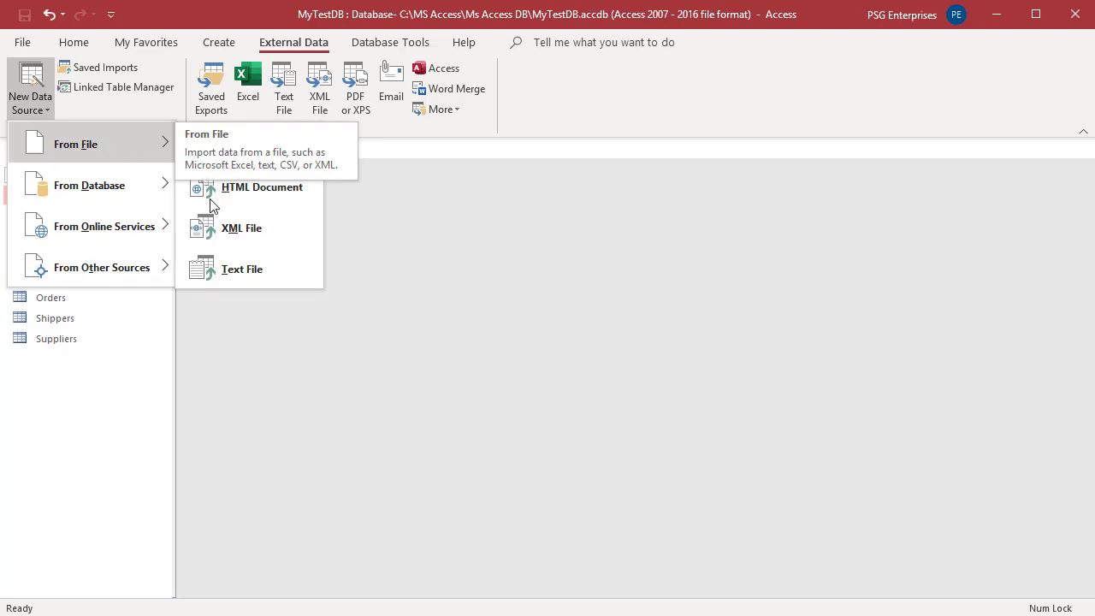
{"action": "left_click", "coordinate": [241, 278]}
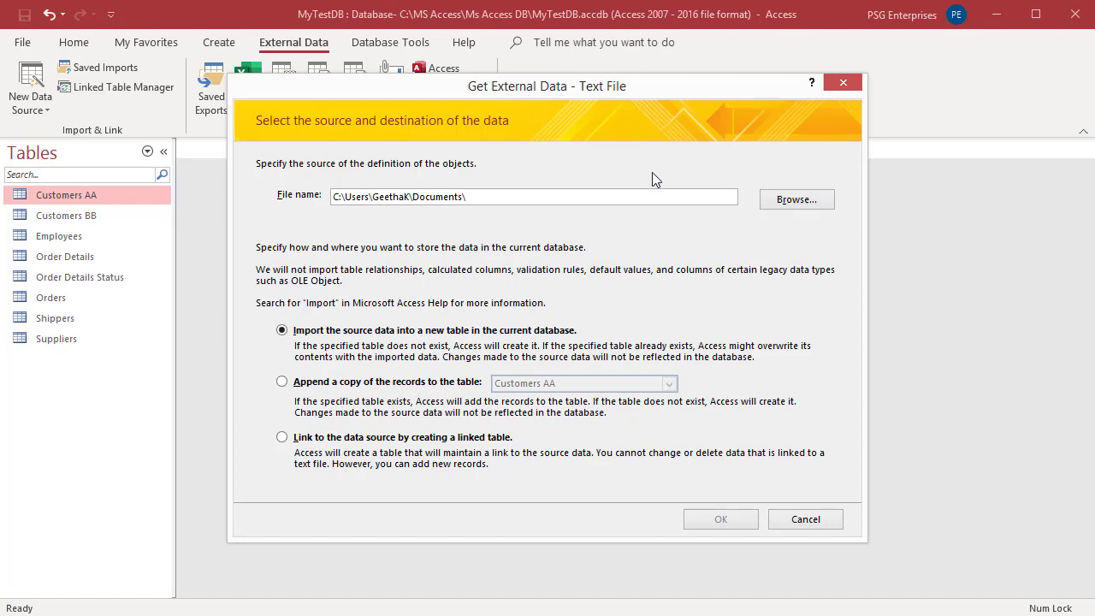
Pick Delimited.txt from MS Access > Test Files > Text and choose to link it rather than import
{"action": "left_click", "coordinate": [779, 206]}
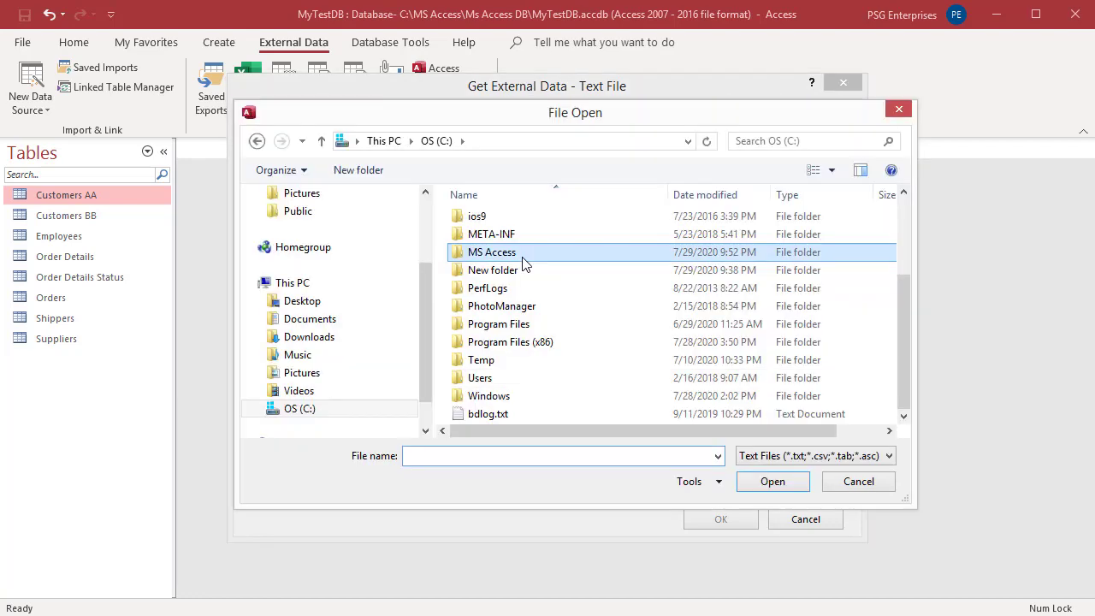
{"action": "double_click", "coordinate": [520, 259]}
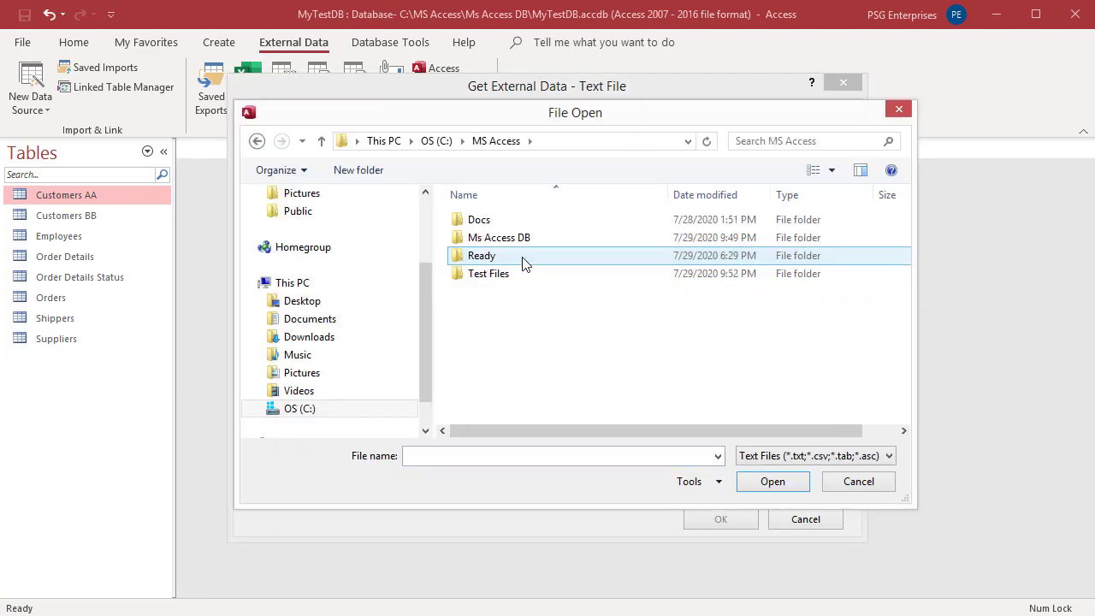
{"action": "double_click", "coordinate": [496, 273]}
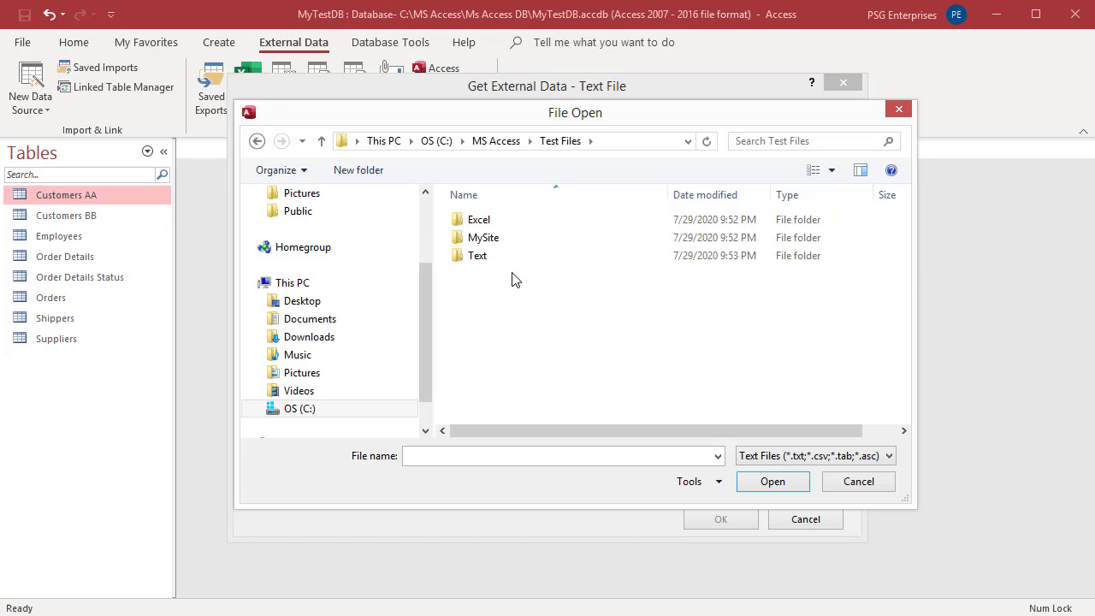
{"action": "double_click", "coordinate": [486, 260]}
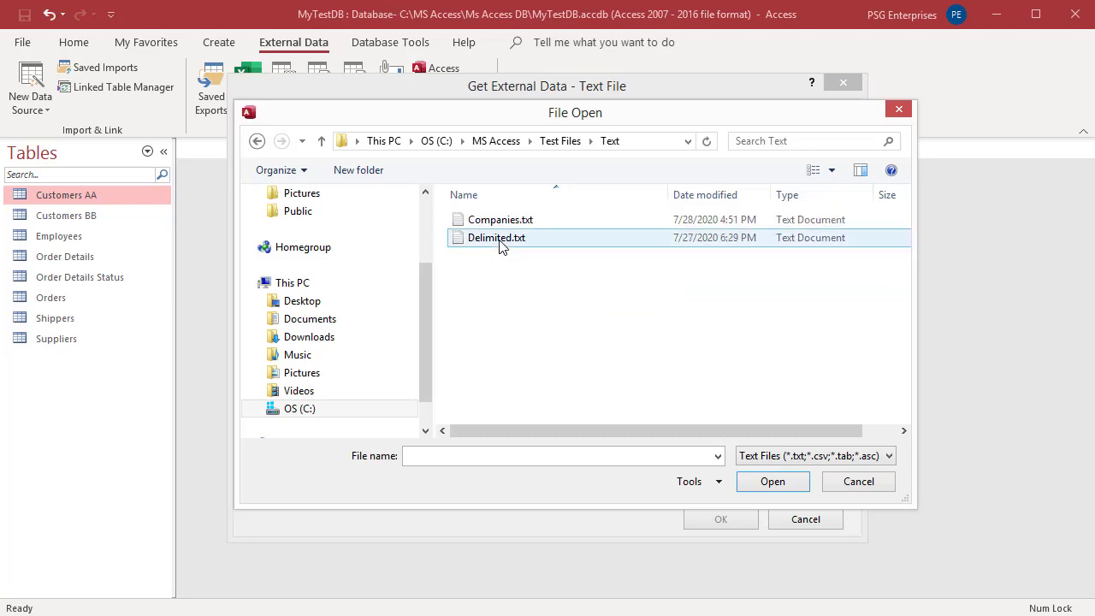
{"action": "left_click", "coordinate": [501, 241]}
{"action": "left_click", "coordinate": [753, 482]}
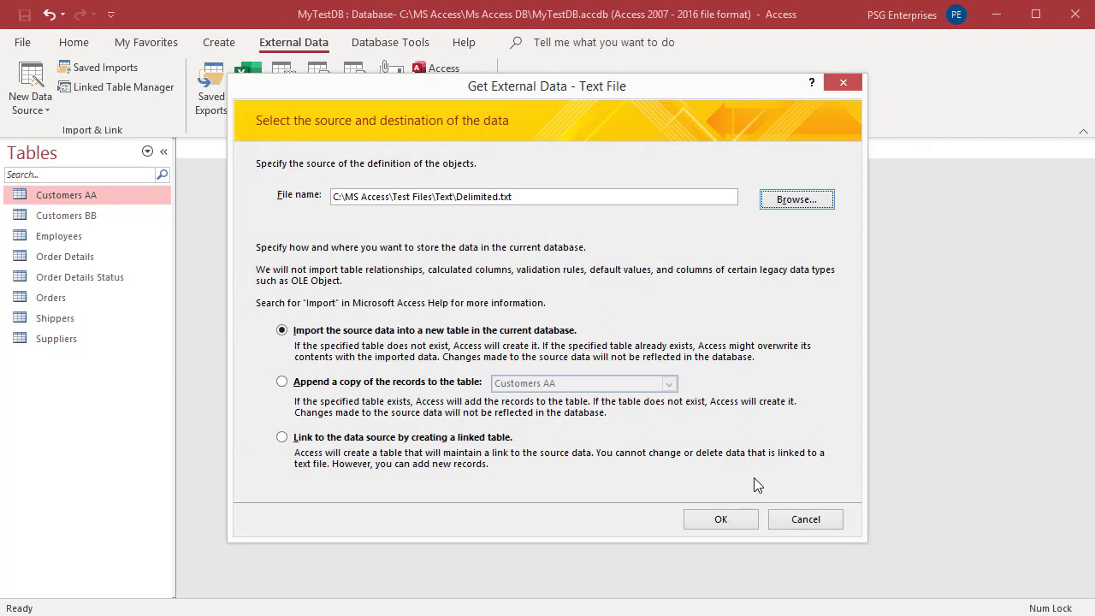
{"action": "left_click", "coordinate": [282, 438]}
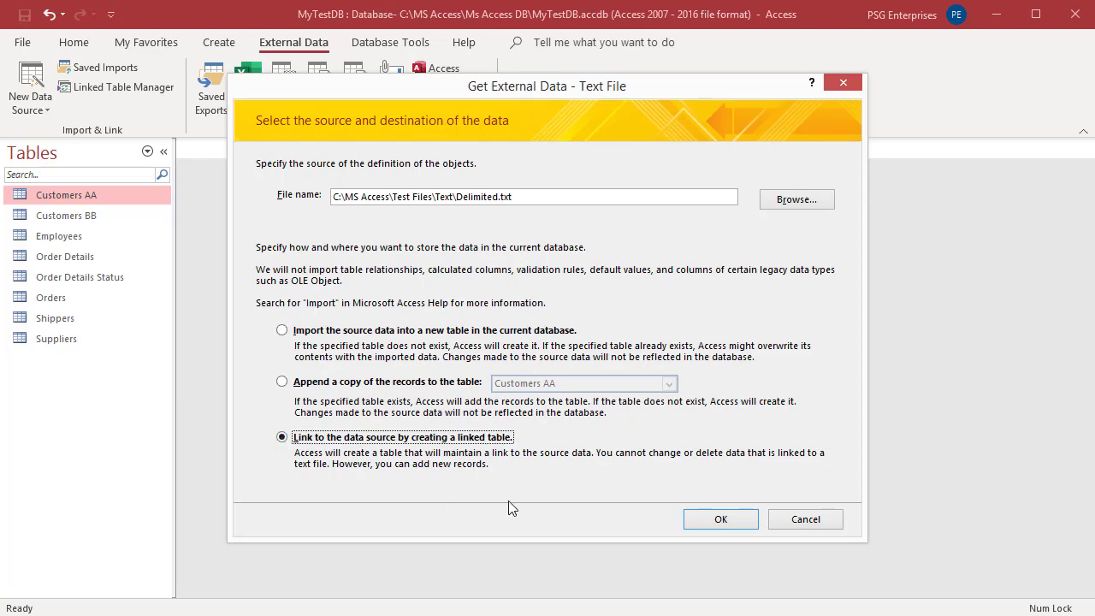
{"action": "left_click", "coordinate": [722, 521]}
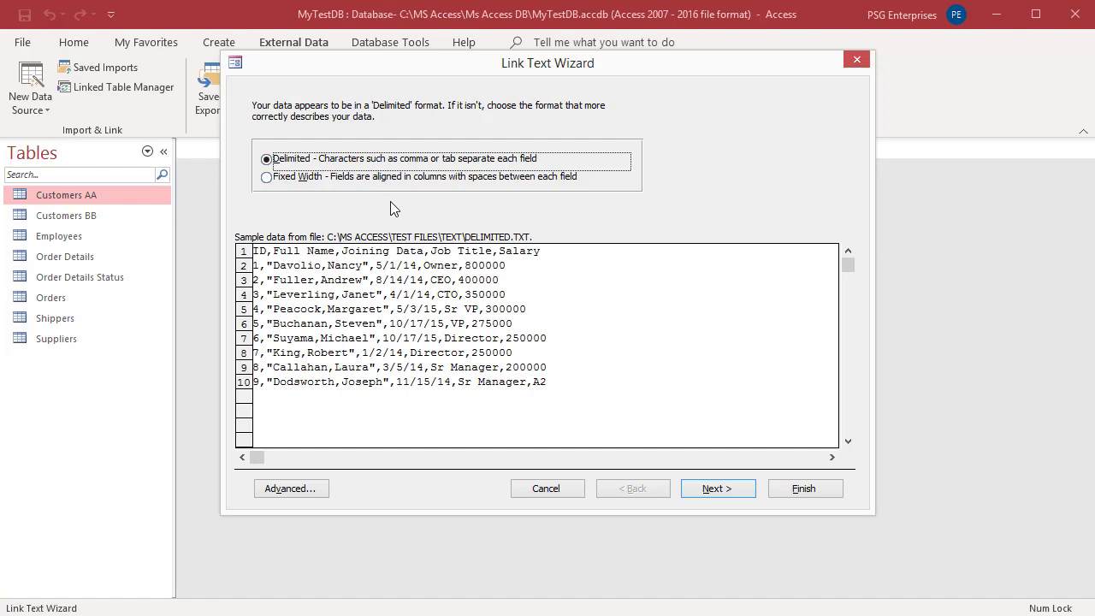
Use comma delimiter, double-quote text qualifier, and first row as field names
{"action": "left_click", "coordinate": [714, 491]}
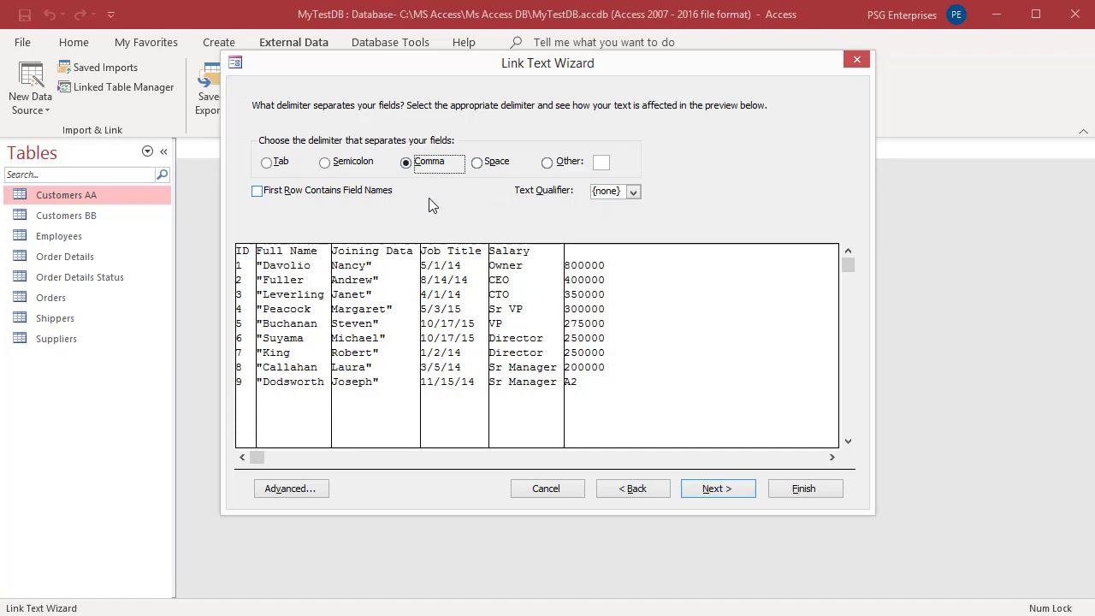
{"action": "left_click", "coordinate": [634, 194]}
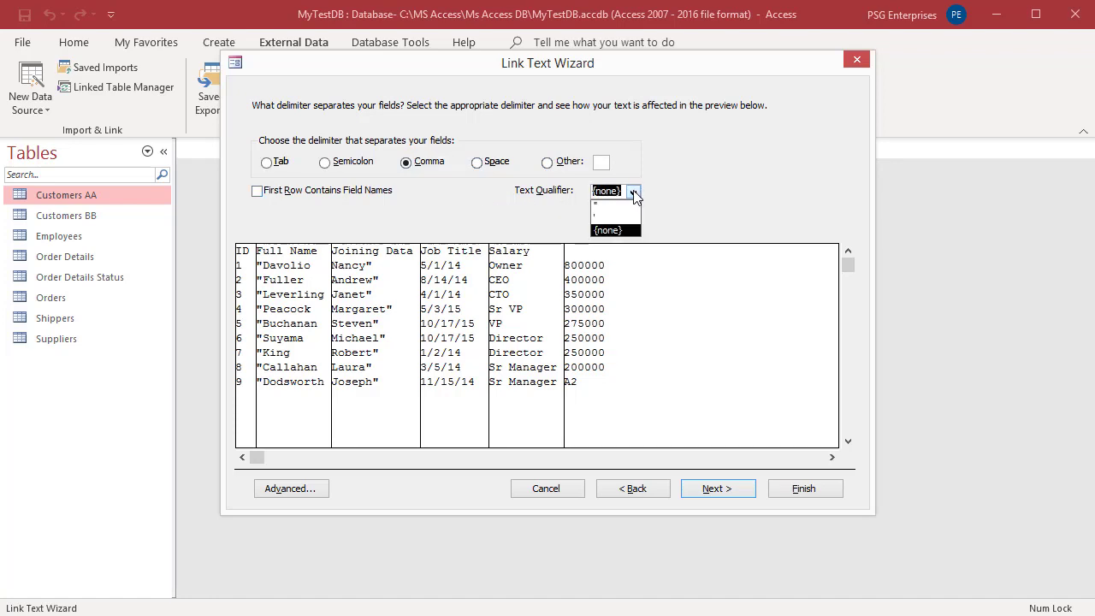
{"action": "left_click", "coordinate": [604, 207]}
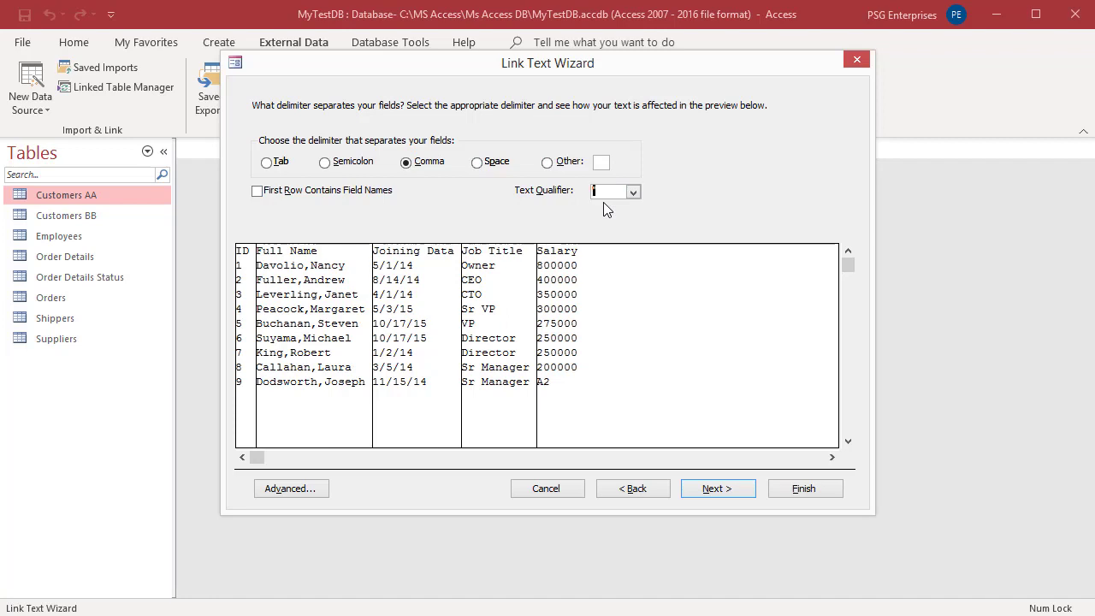
{"action": "left_click", "coordinate": [256, 192]}
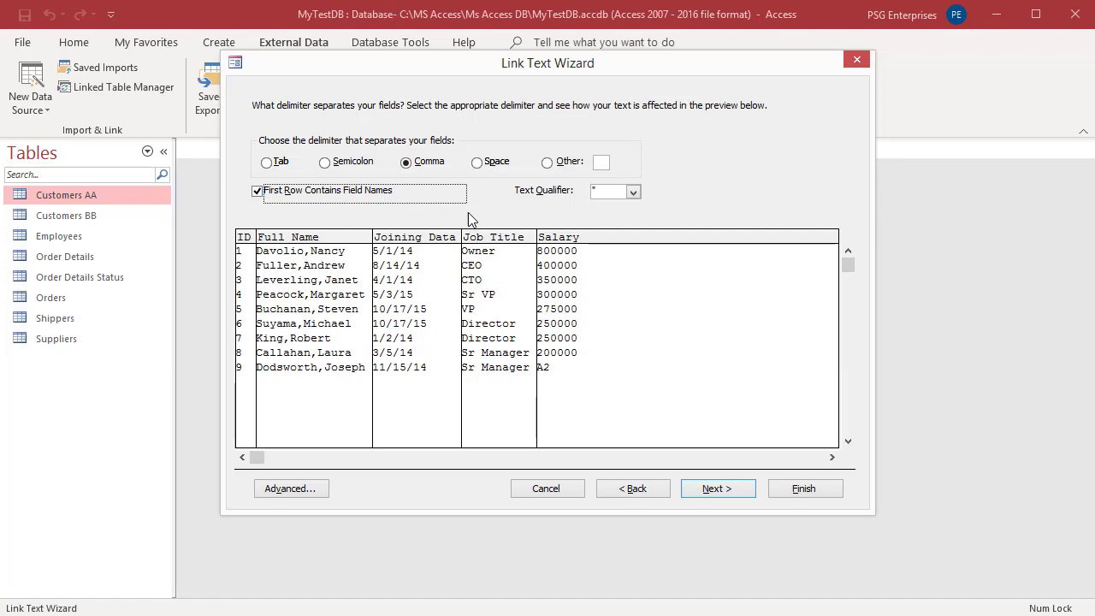
{"action": "left_click", "coordinate": [709, 493]}
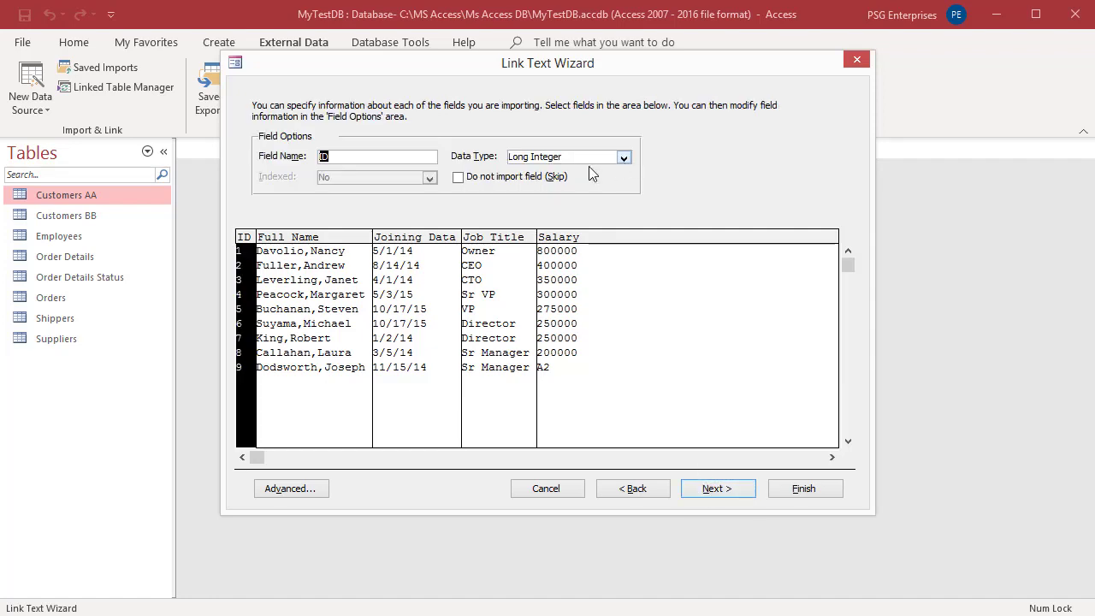
Set the ID field to Integer and the Salary field to Currency
{"action": "left_click", "coordinate": [626, 156]}
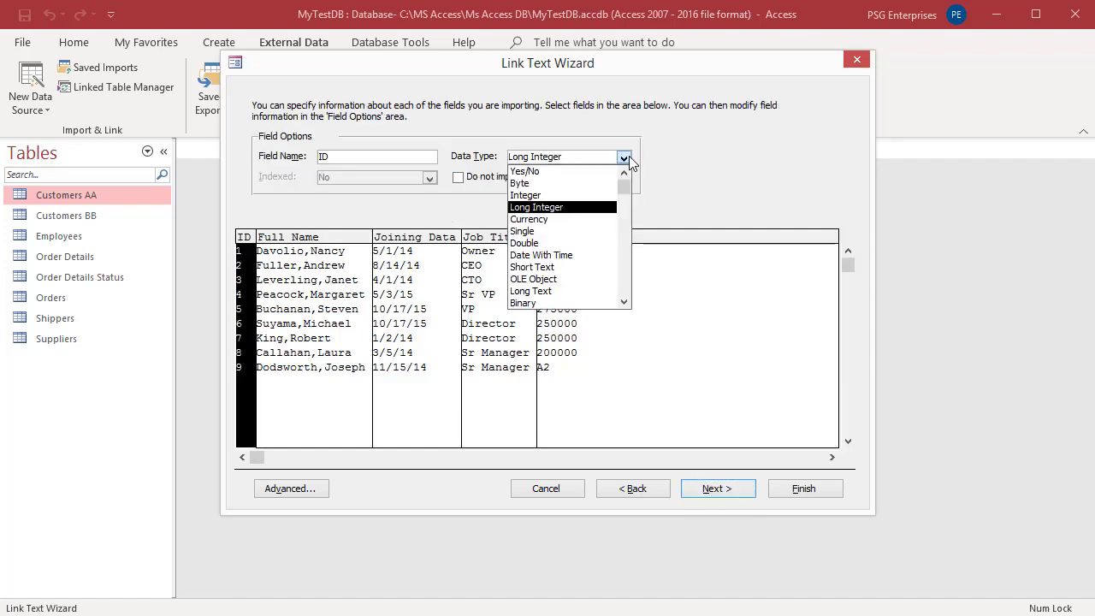
{"action": "left_click", "coordinate": [554, 195]}
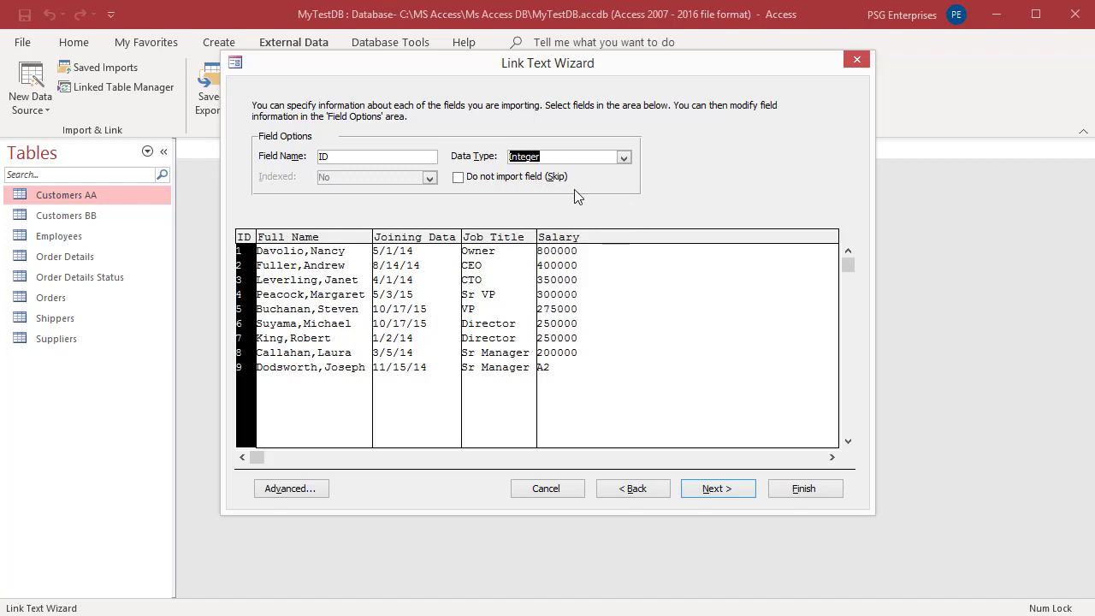
{"action": "left_click", "coordinate": [338, 246]}
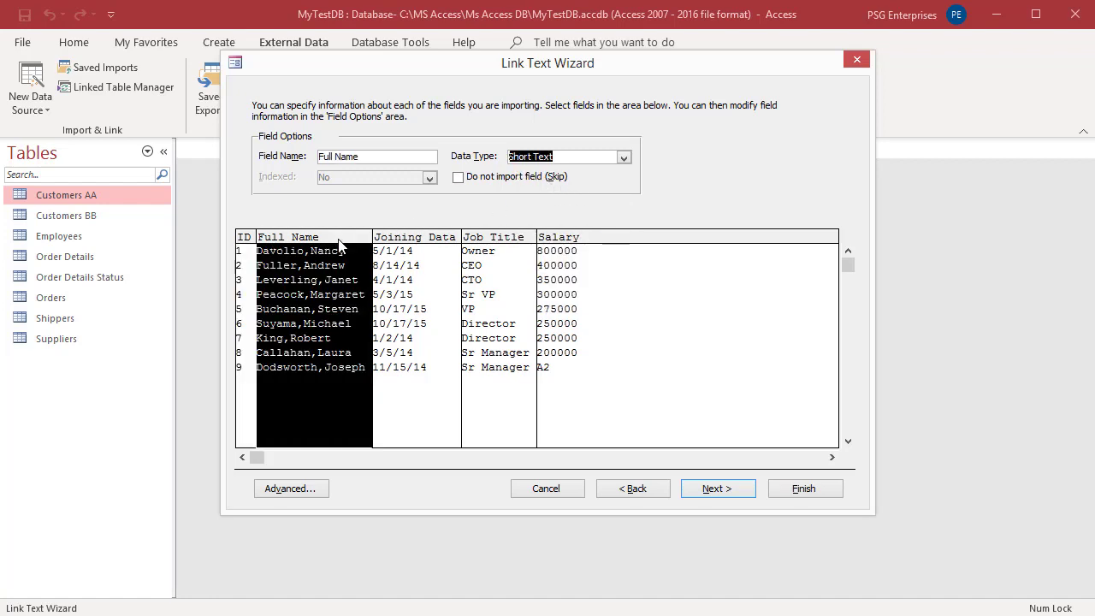
{"action": "left_click", "coordinate": [409, 246]}
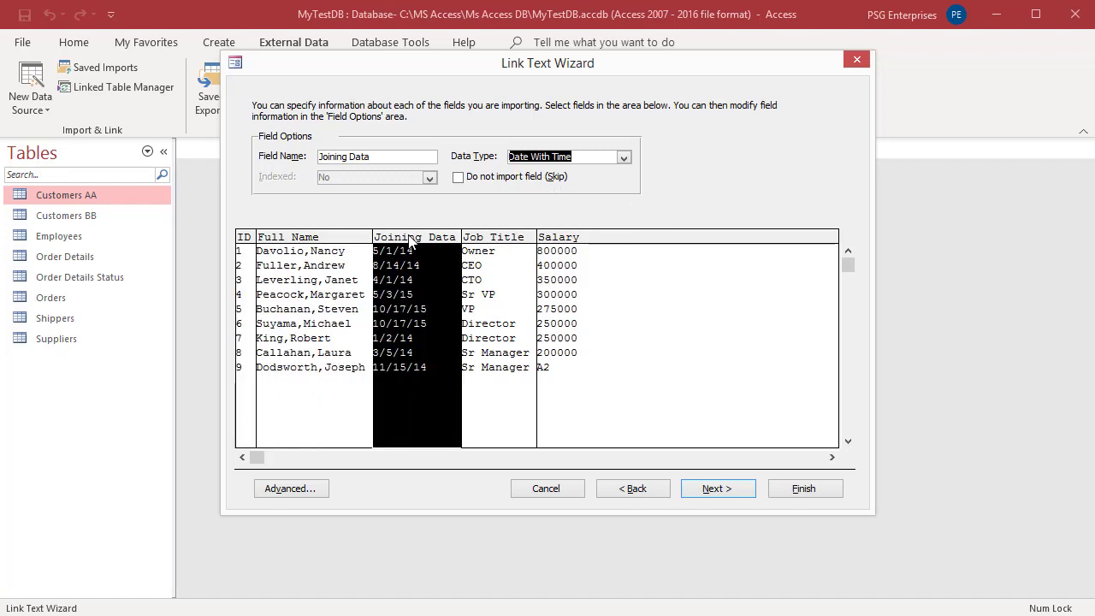
{"action": "left_click", "coordinate": [493, 249]}
{"action": "left_click", "coordinate": [565, 252]}
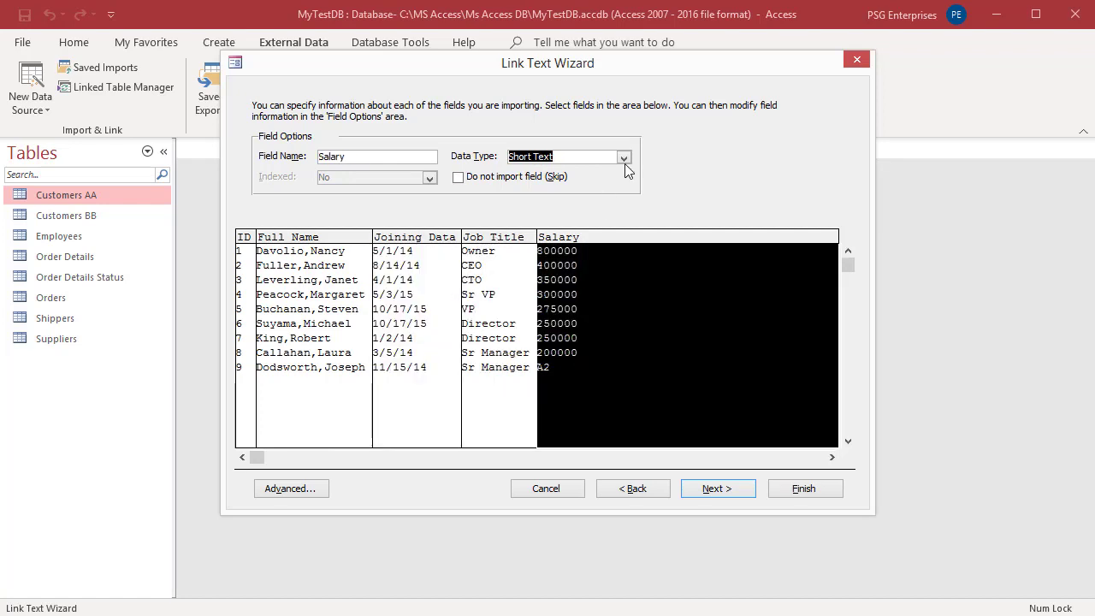
{"action": "left_click", "coordinate": [624, 162]}
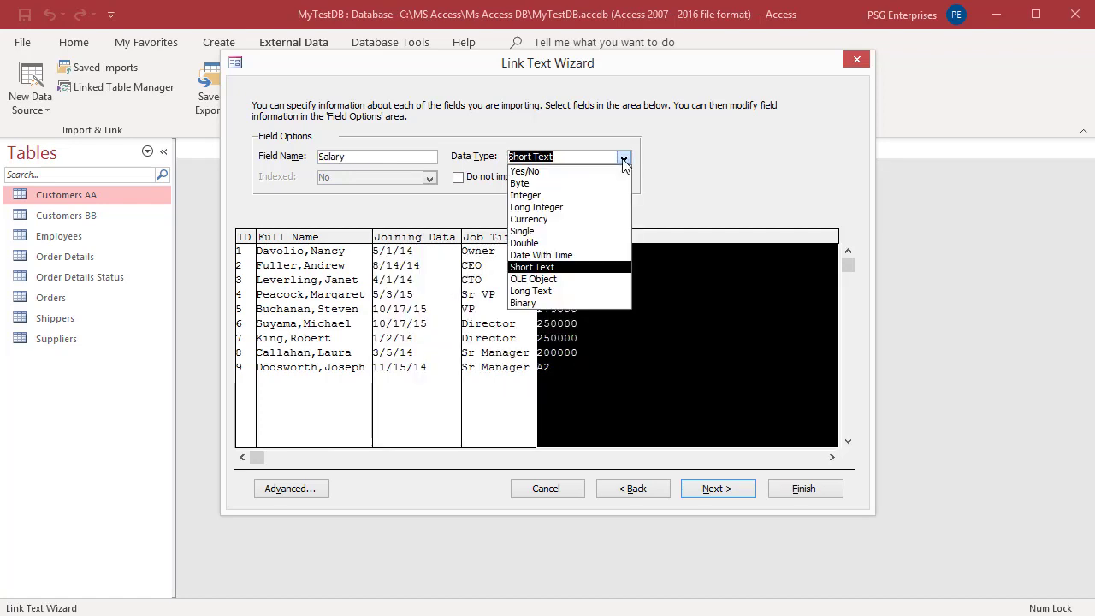
{"action": "left_click", "coordinate": [542, 221]}
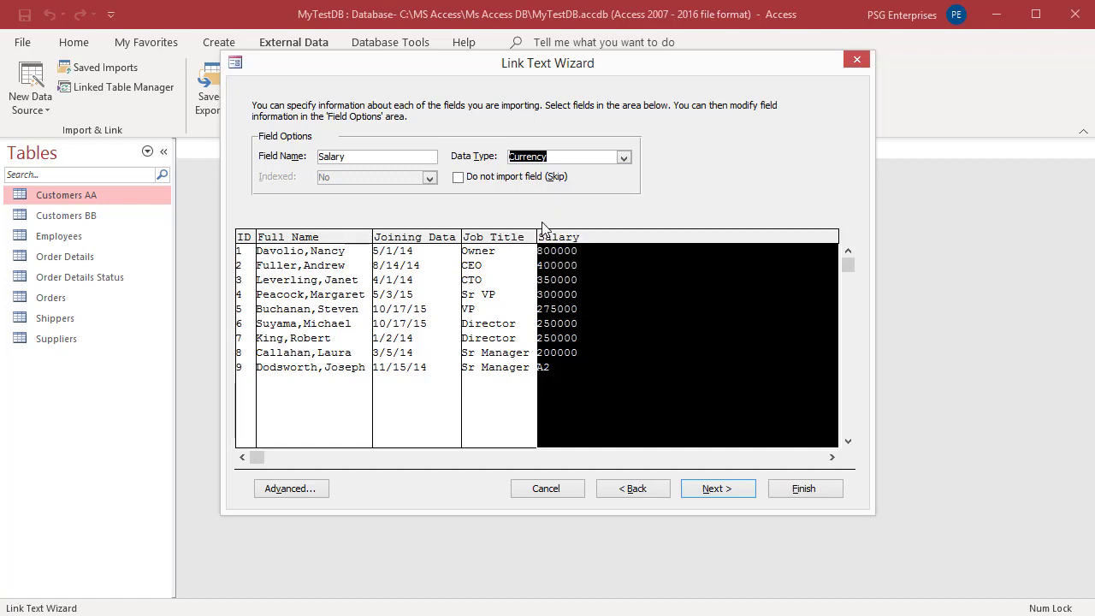
{"action": "left_click", "coordinate": [289, 491]}
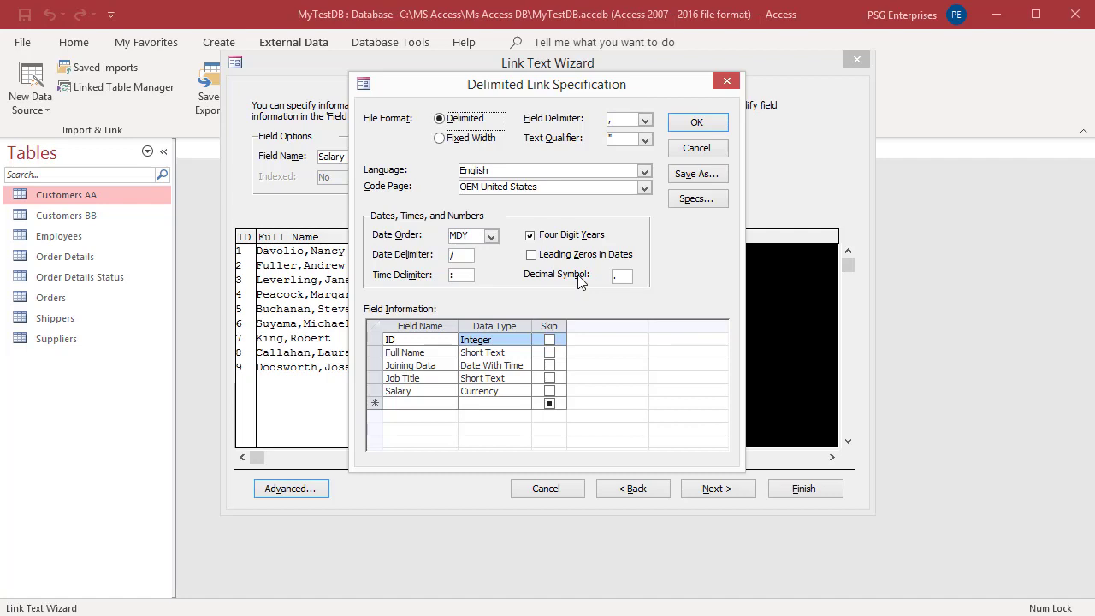
{"action": "left_click", "coordinate": [692, 206]}
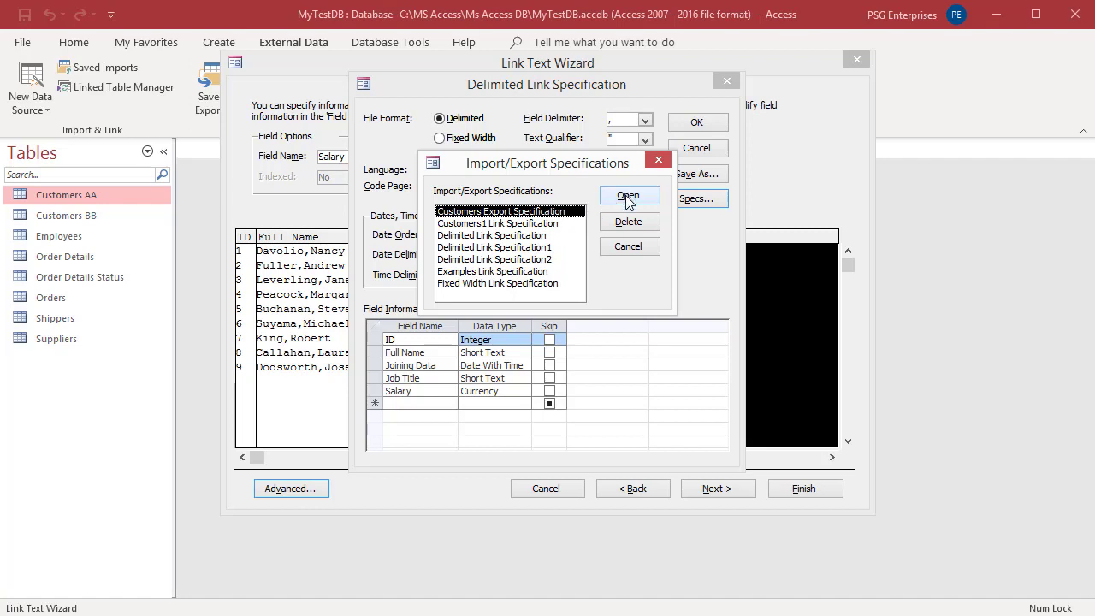
{"action": "left_click", "coordinate": [630, 249]}
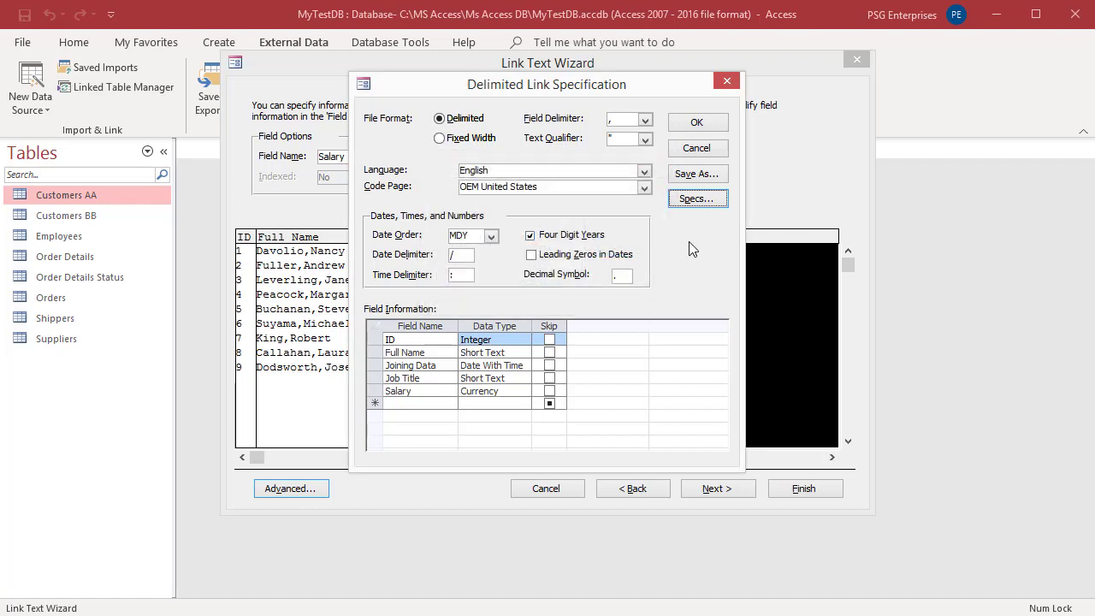
{"action": "left_click", "coordinate": [684, 123]}
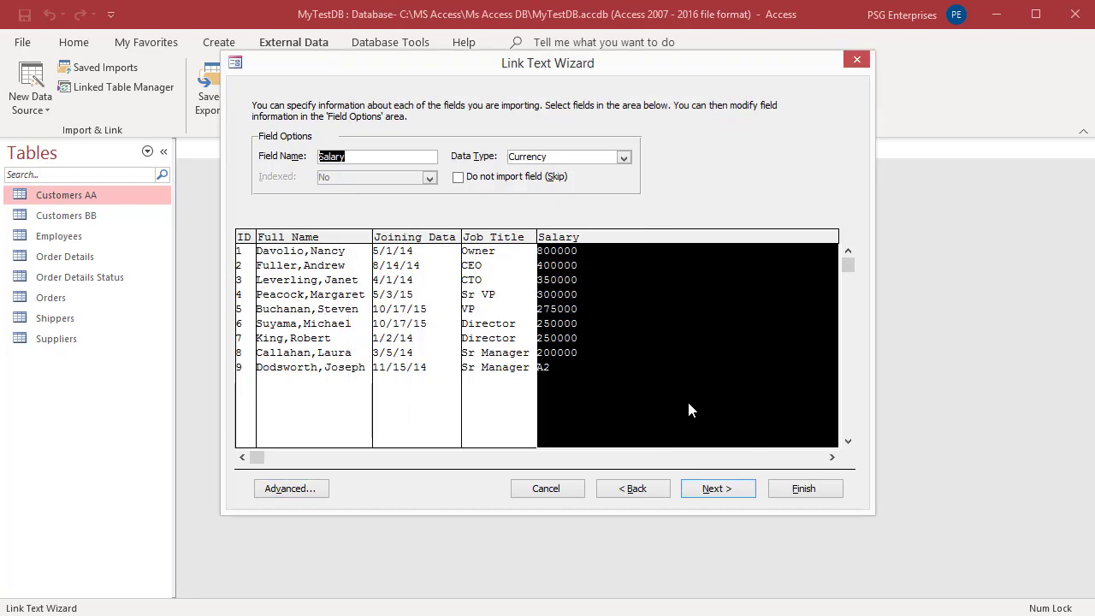
Keep the table name Delimited, finish the wizard, and acknowledge the confirmation
{"action": "left_click", "coordinate": [719, 493]}
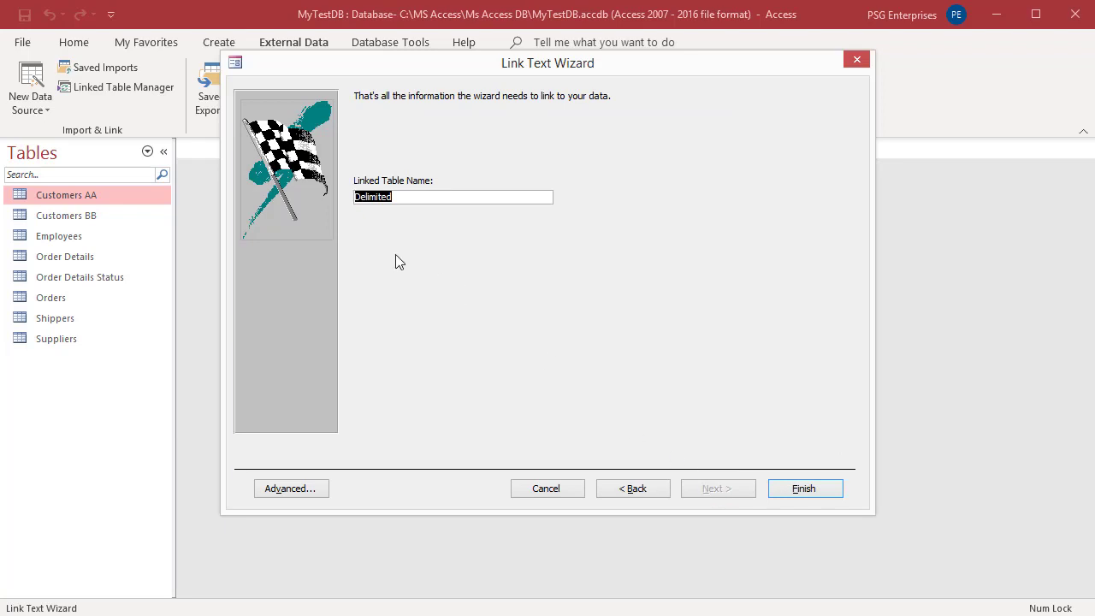
{"action": "left_click", "coordinate": [405, 196]}
{"action": "left_click", "coordinate": [809, 493]}
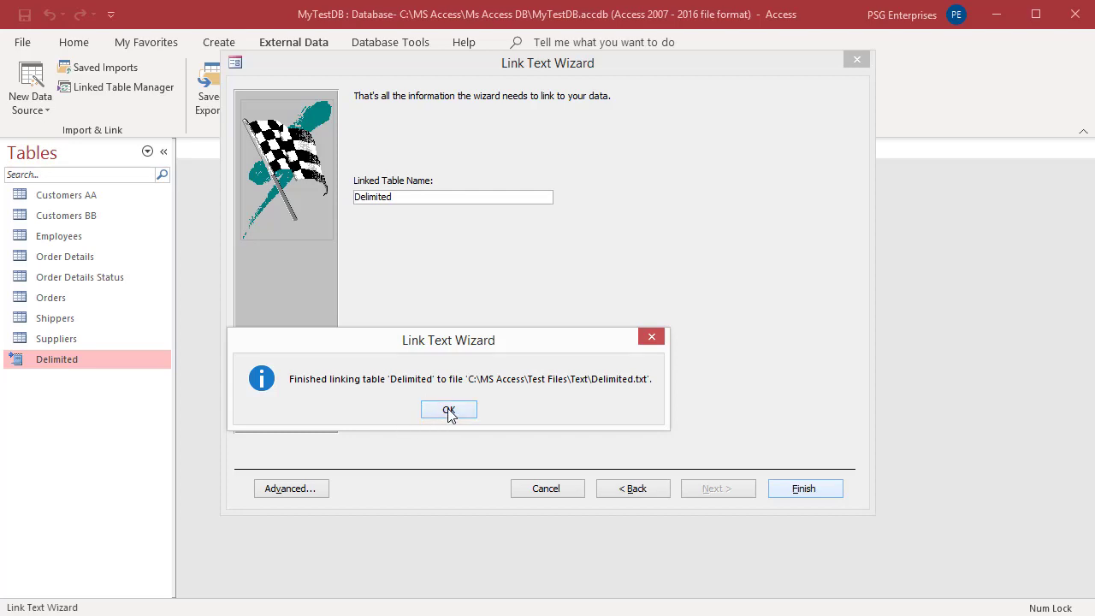
{"action": "left_click", "coordinate": [448, 411]}
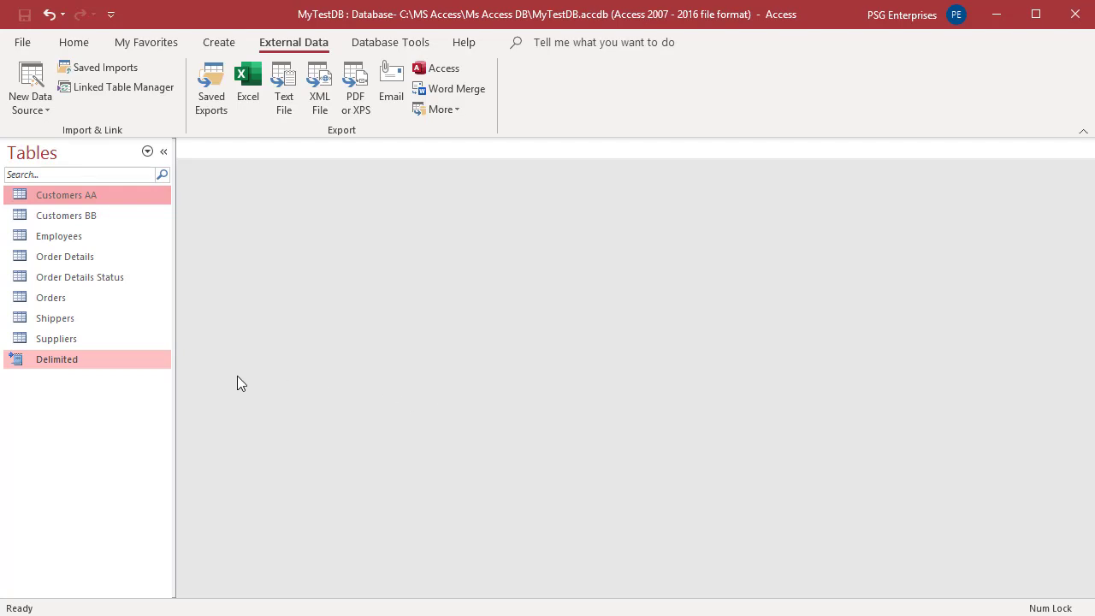
{"action": "mouse_move", "coordinate": [70, 361]}
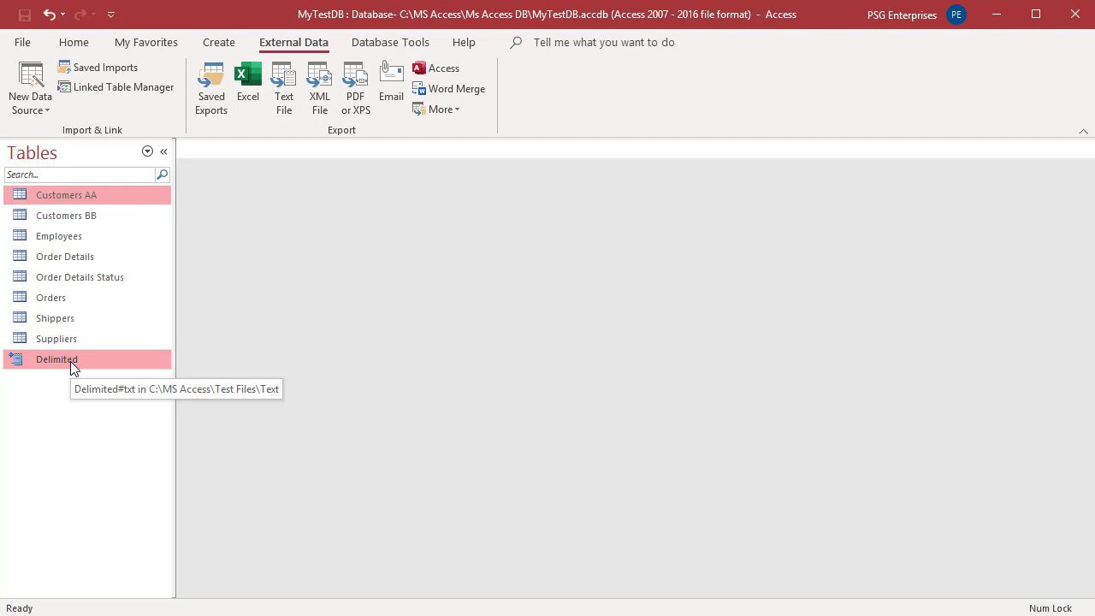
{"action": "left_click", "coordinate": [70, 361]}
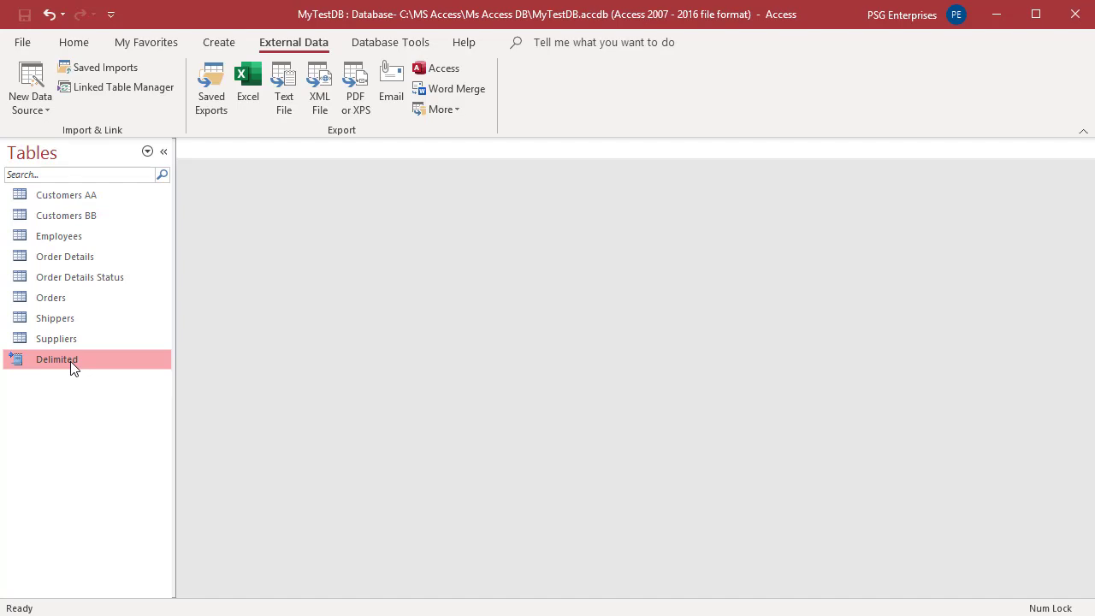
{"action": "double_click", "coordinate": [70, 361]}
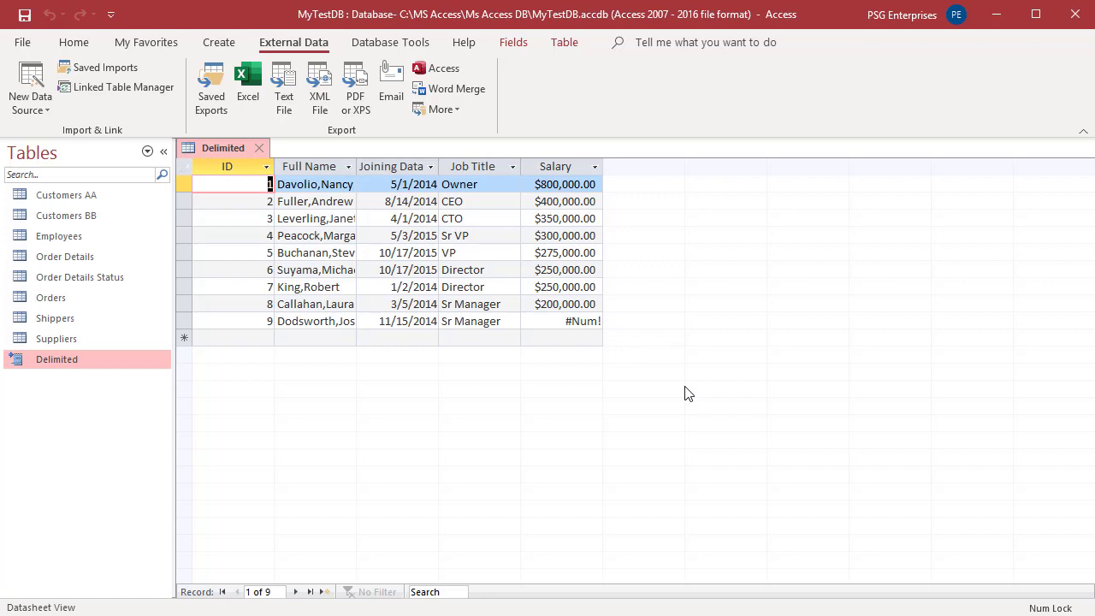
{"action": "left_click", "coordinate": [259, 149]}
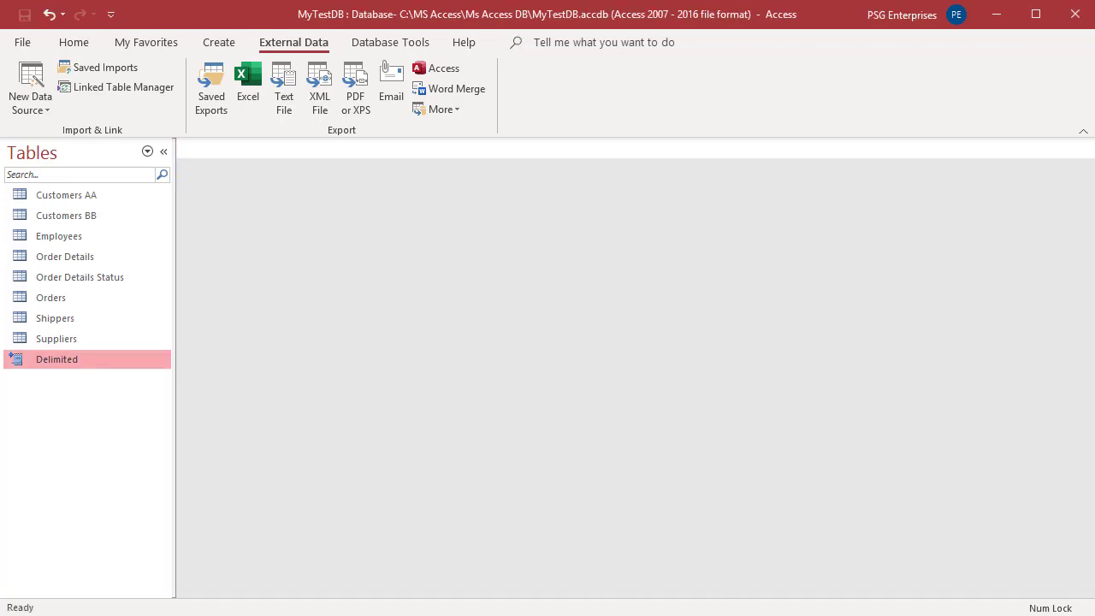
Change the last record's salary from A2 to 200000 in Delimited.txt and save
{"action": "key", "text": "alt+Tab"}
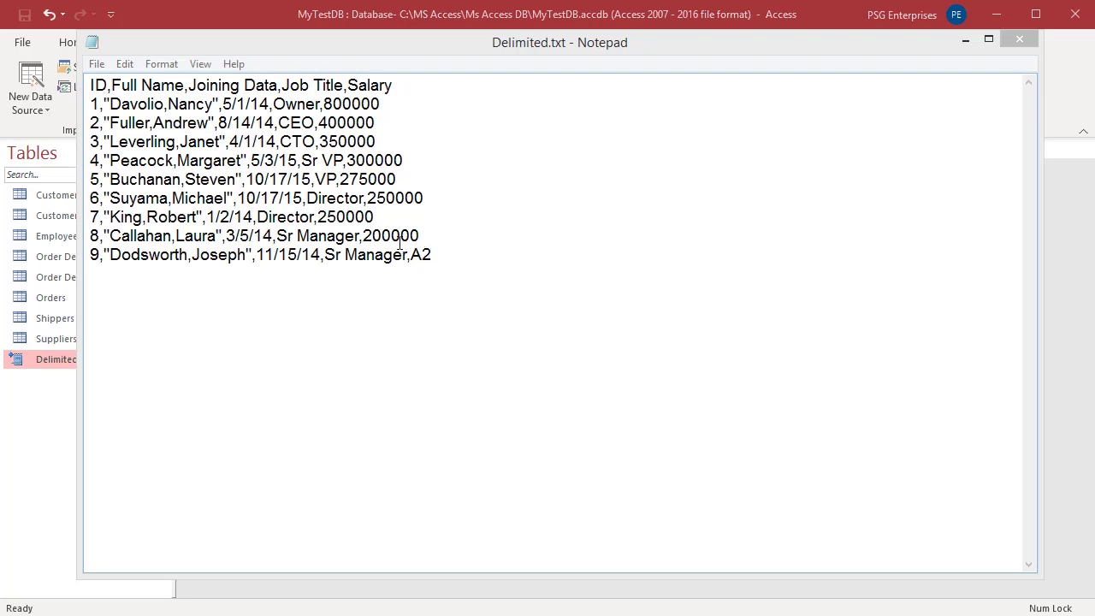
{"action": "left_click_drag", "start_coordinate": [410, 254], "coordinate": [442, 253]}
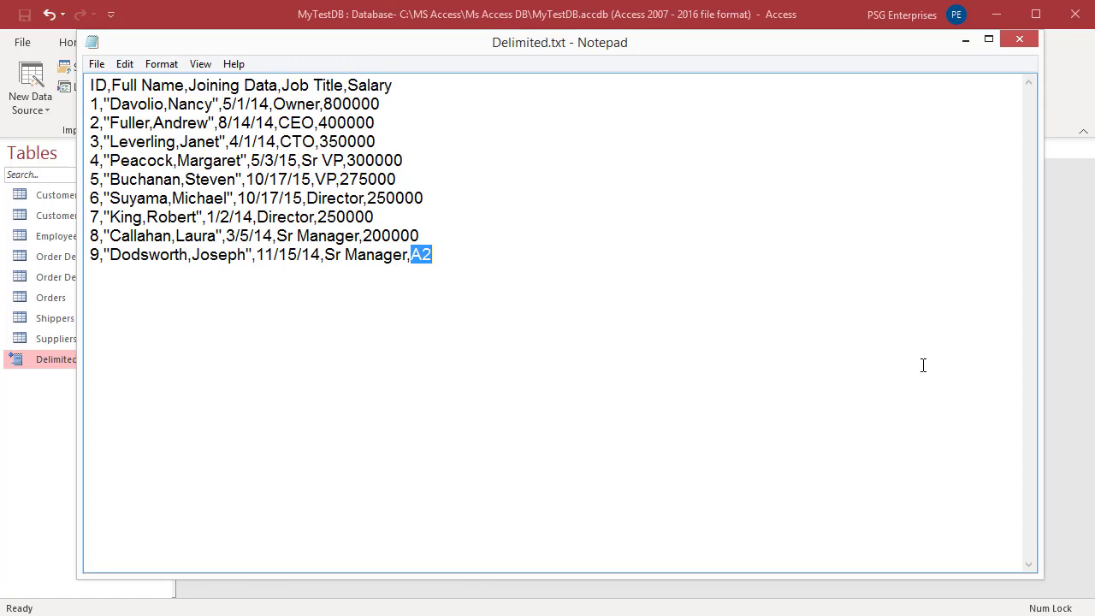
{"action": "type", "text": "200000"}
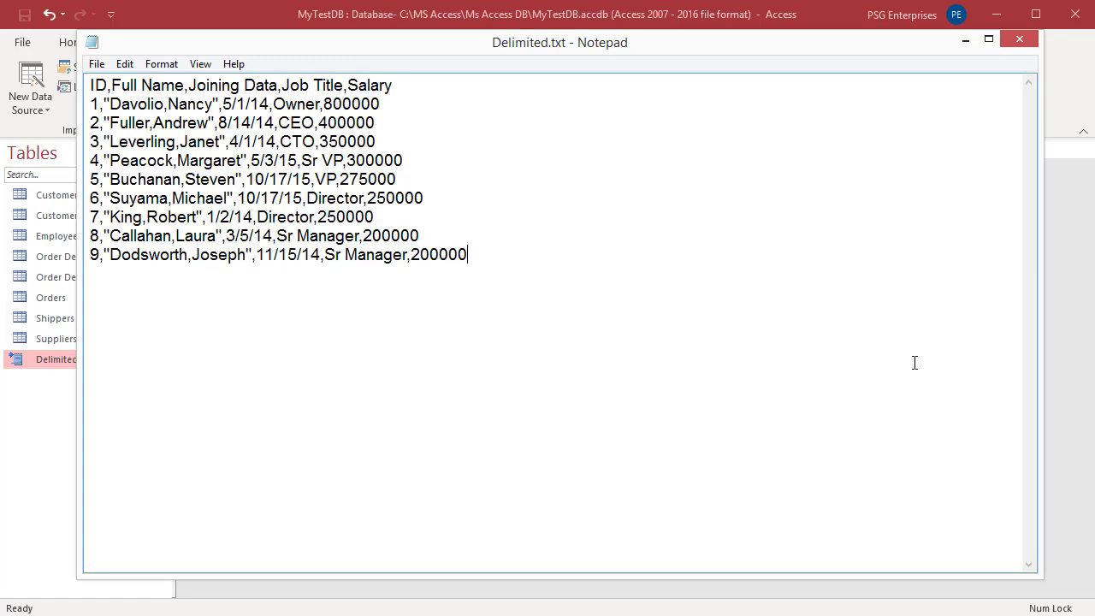
{"action": "left_click", "coordinate": [92, 66]}
{"action": "left_click", "coordinate": [121, 119]}
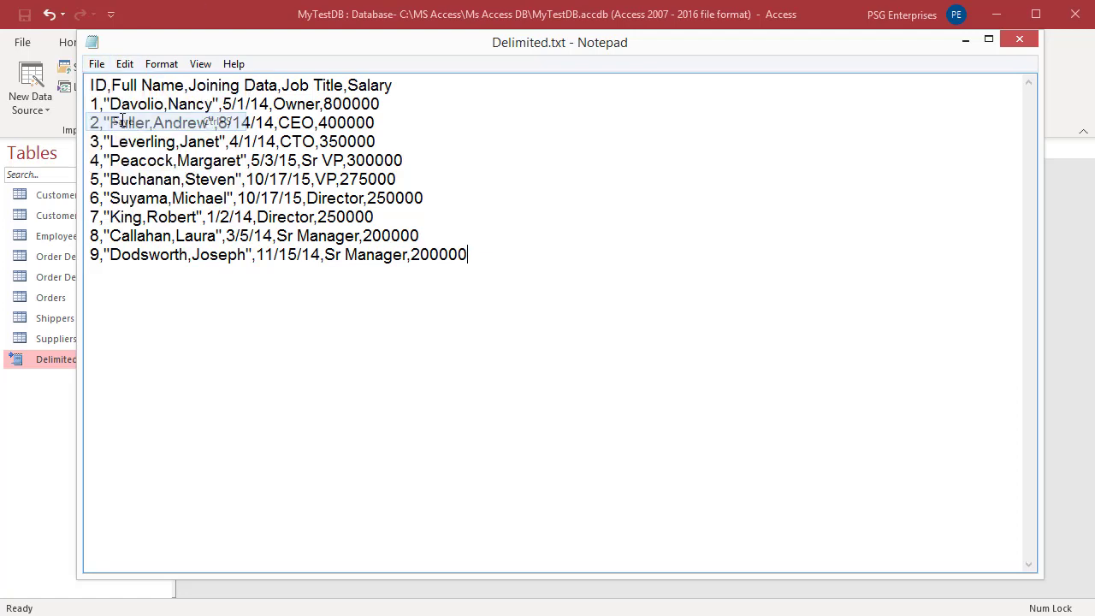
Reopen the Delimited table to see $200,000.00, then try editing record 8's Job Title
{"action": "left_click", "coordinate": [1023, 44]}
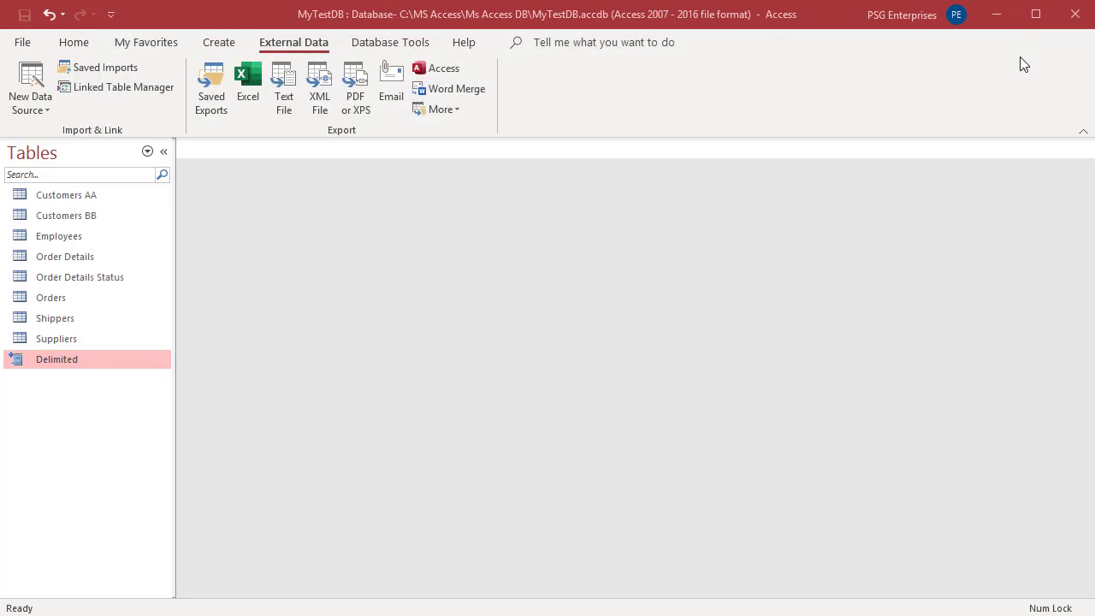
{"action": "double_click", "coordinate": [58, 364]}
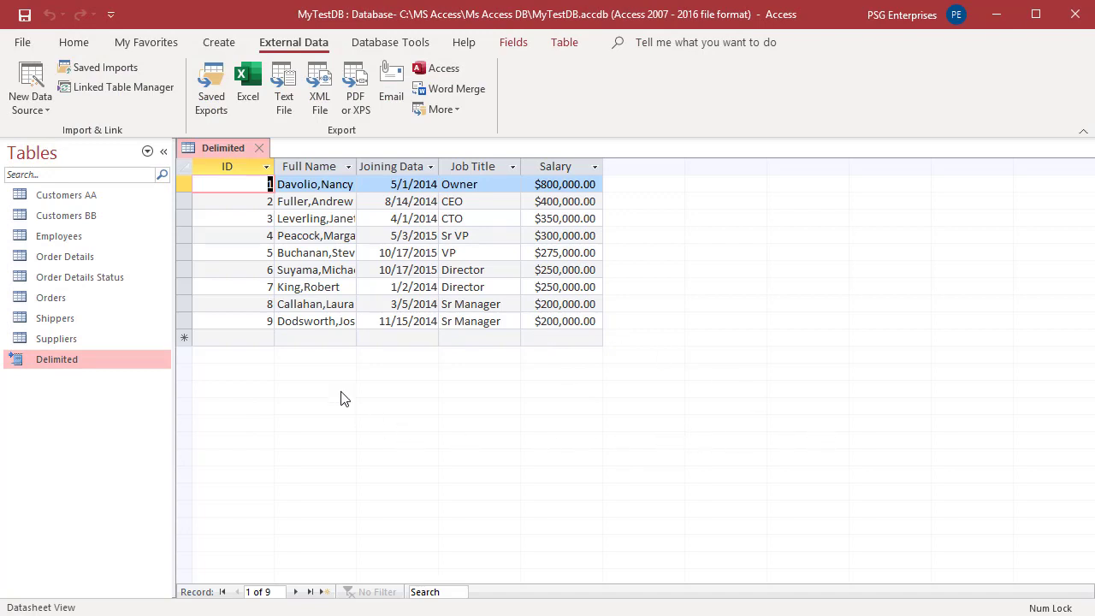
{"action": "left_click", "coordinate": [500, 304]}
{"action": "key", "text": "BackSpace"}
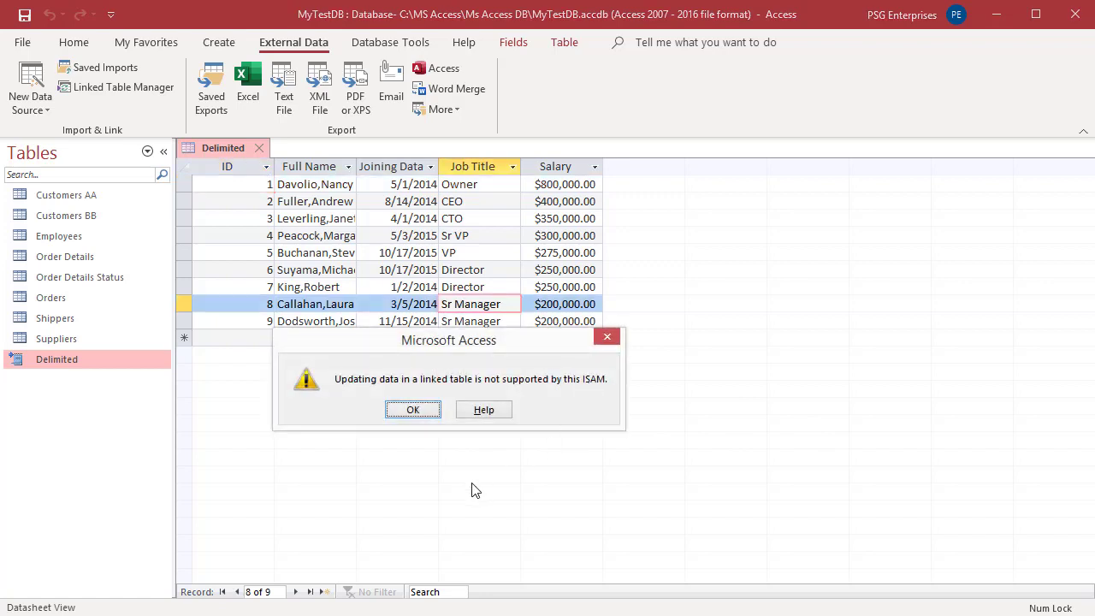